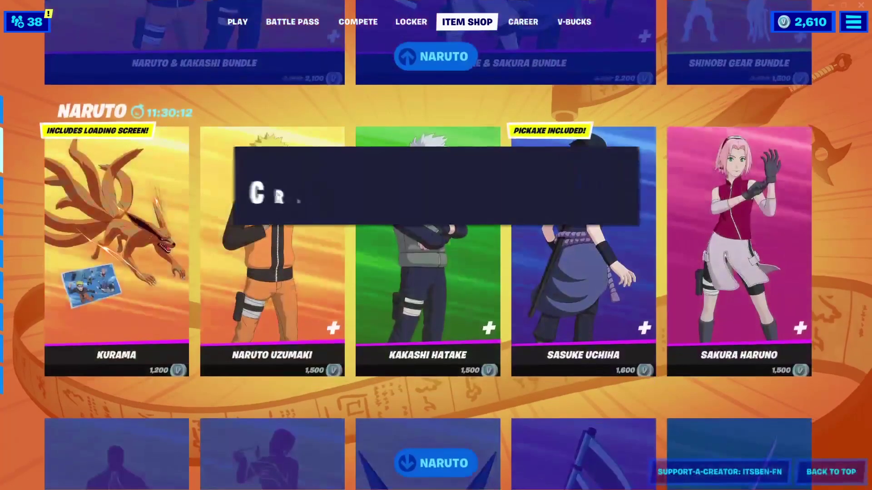
Step: Scroll the Naruto section back to its bundle row and open the Naruto & Kakashi Bundle
scroll(427, 254, down, 1)
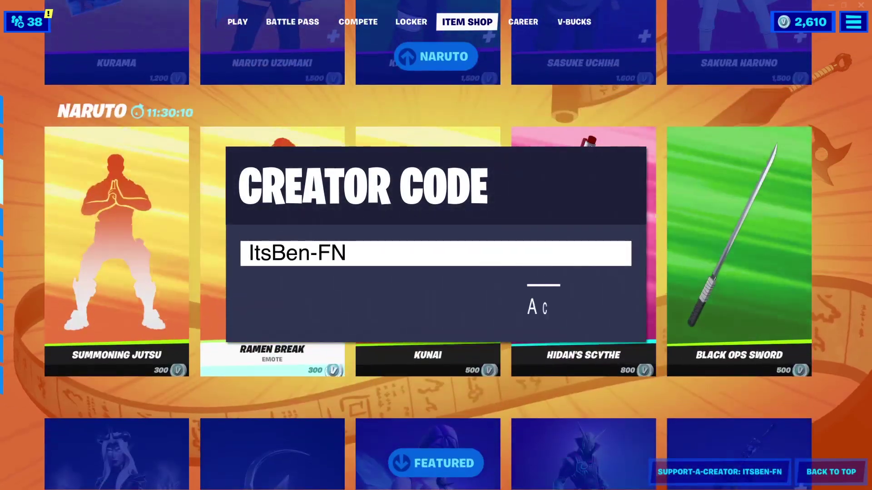
scroll(436, 254, down, 1)
scroll(436, 255, up, 2)
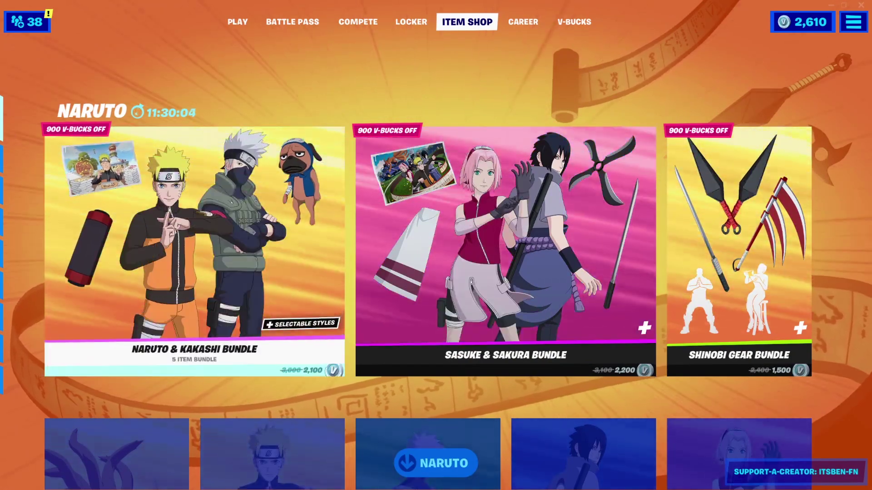
click(339, 315)
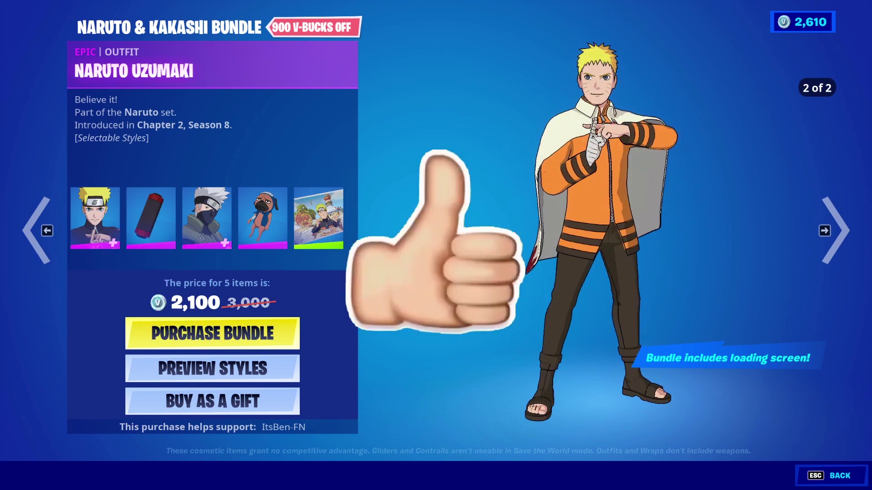
key(Escape)
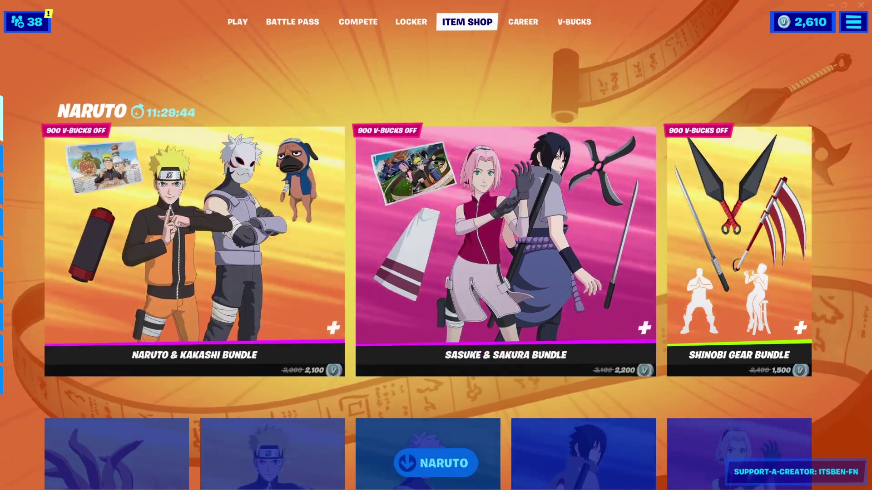
click(796, 472)
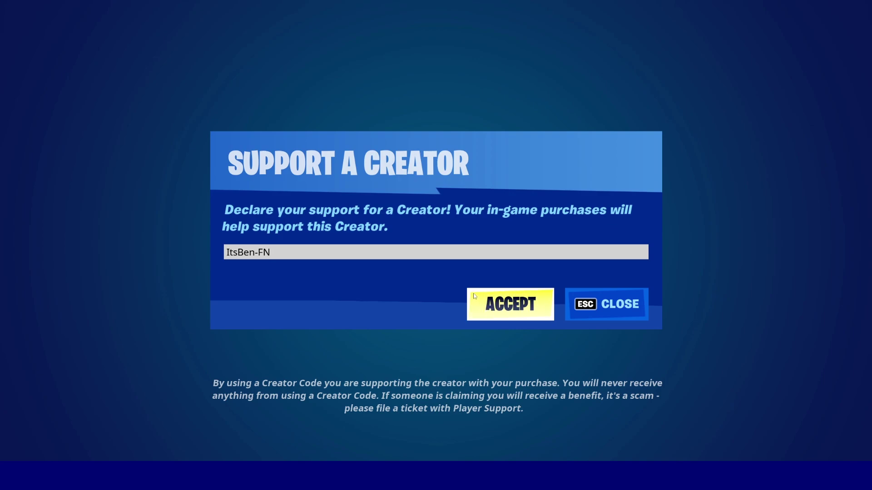
Step: Accept the Support-A-Creator dialog for the entered code and switch back to the PLAY lobby
click(499, 309)
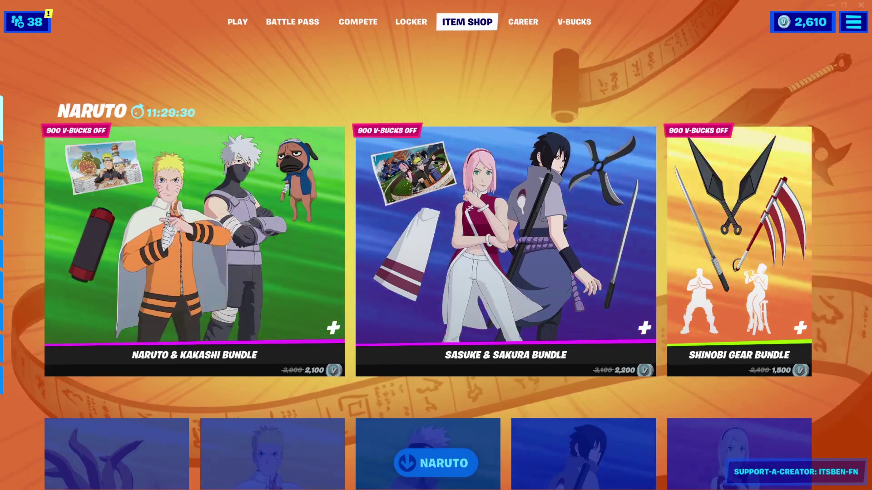
click(236, 24)
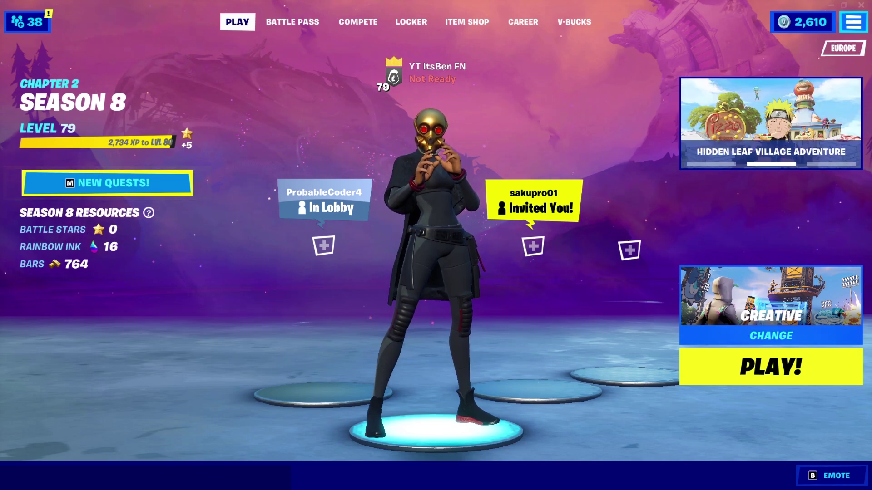
Step: Open Settings from the Esc menu and step through the tabs to Account and Privacy
key(Escape)
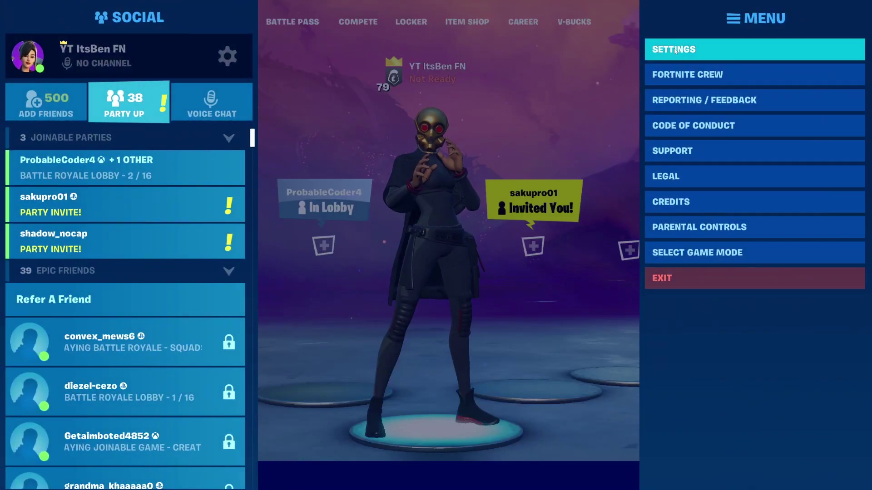
click(694, 50)
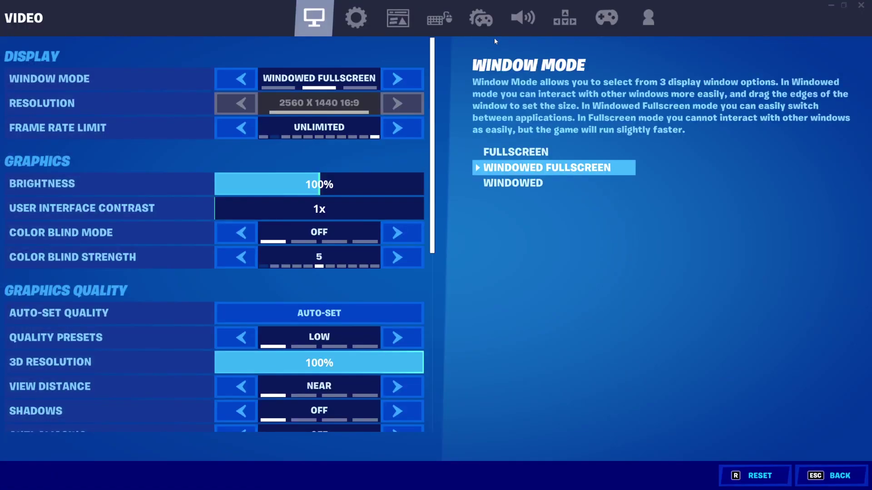
click(438, 18)
click(438, 18)
click(481, 18)
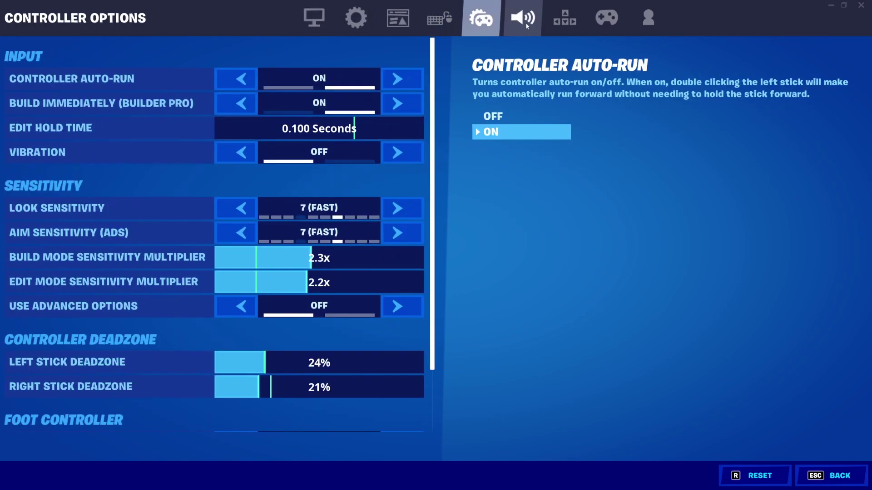
click(522, 18)
click(565, 18)
click(607, 18)
click(648, 18)
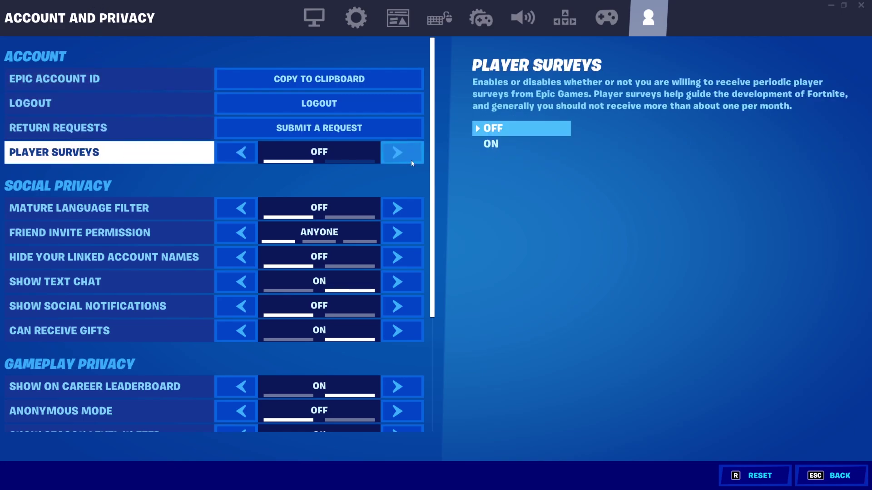
Step: Review the Account and Privacy options down the list and back, then exit settings
scroll(438, 182, down, 2)
scroll(438, 182, down, 3)
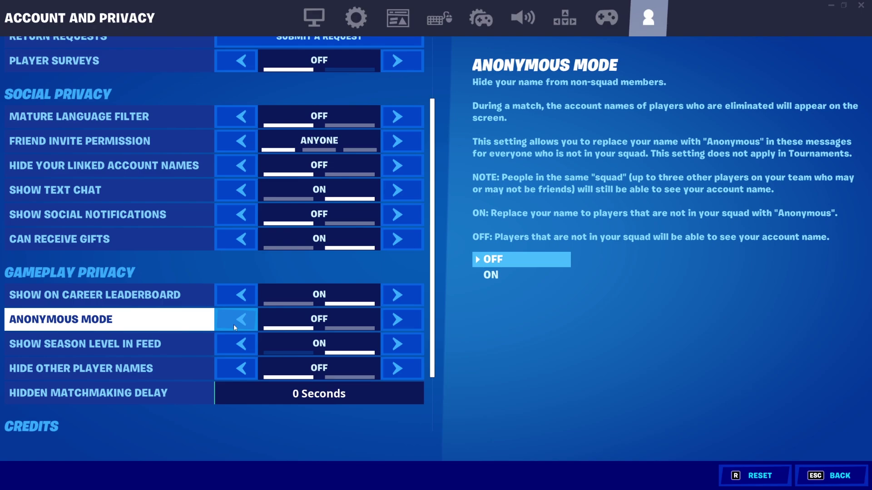
scroll(273, 318, up, 3)
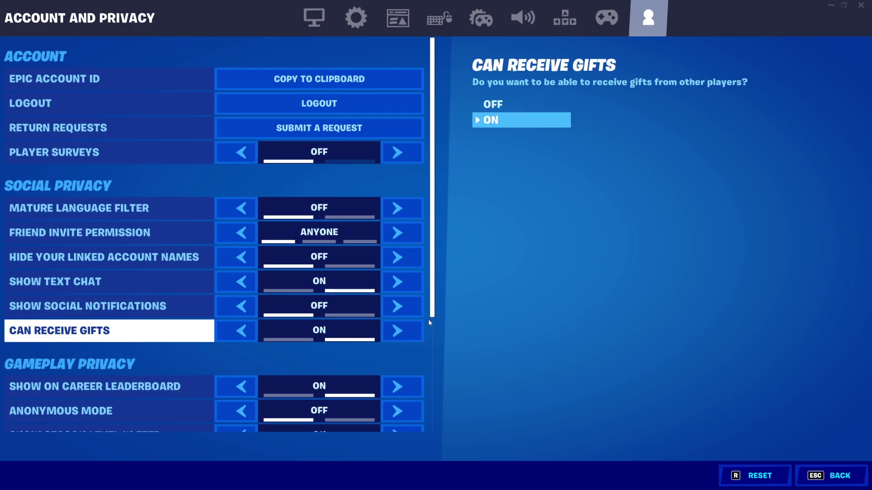
click(825, 482)
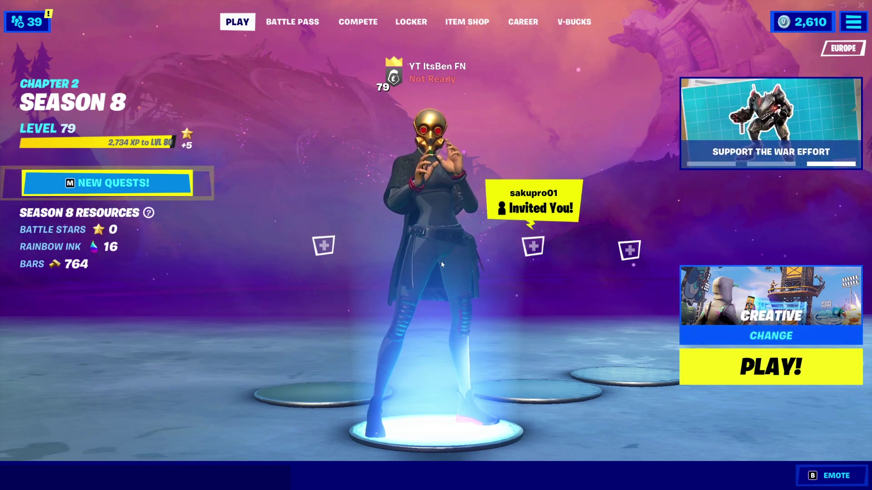
Step: Replace the Creative game mode with the Solo mode in the Discover browser
click(735, 334)
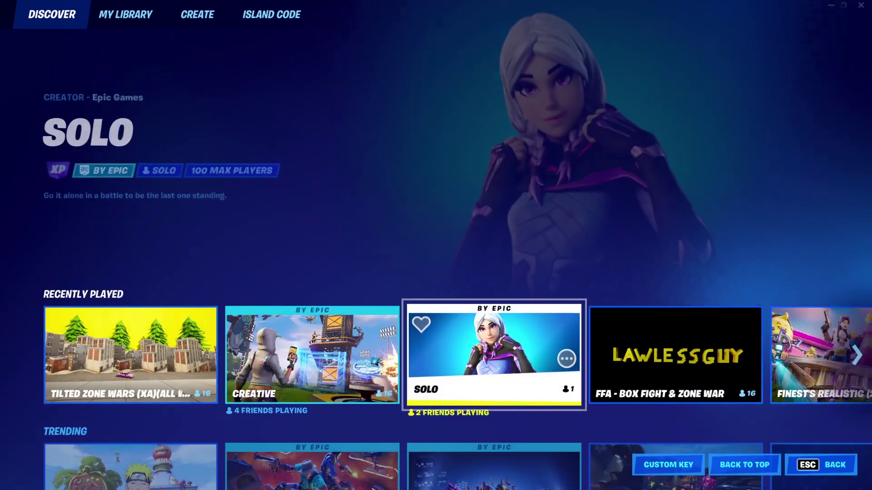
click(515, 355)
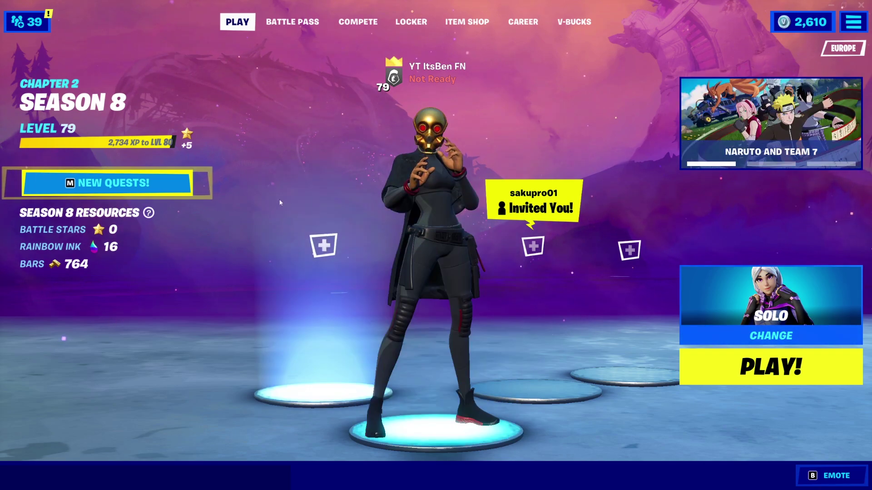
Step: Open Quests & Punchcards and show the Characters punchcards under the star tab
click(117, 190)
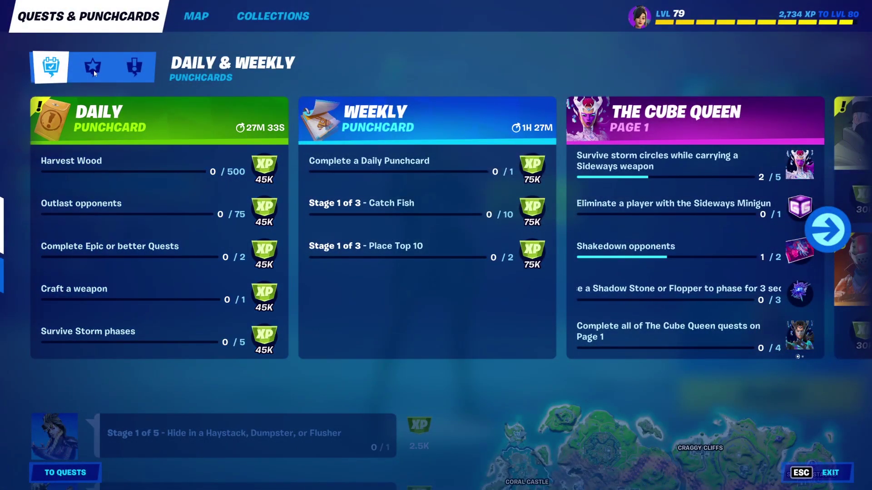
click(94, 69)
click(134, 67)
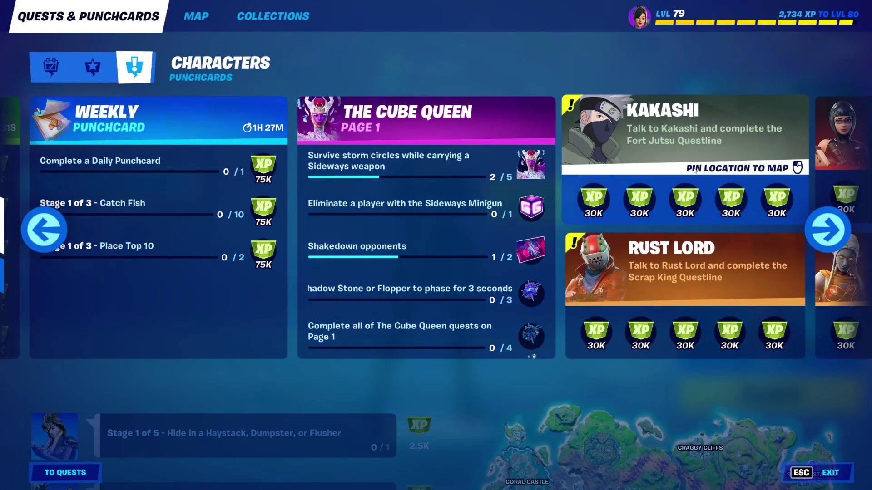
Step: Page the character punchcards forward to the last ones, The Brat and Toona Fish
click(826, 229)
click(826, 227)
click(824, 227)
click(822, 227)
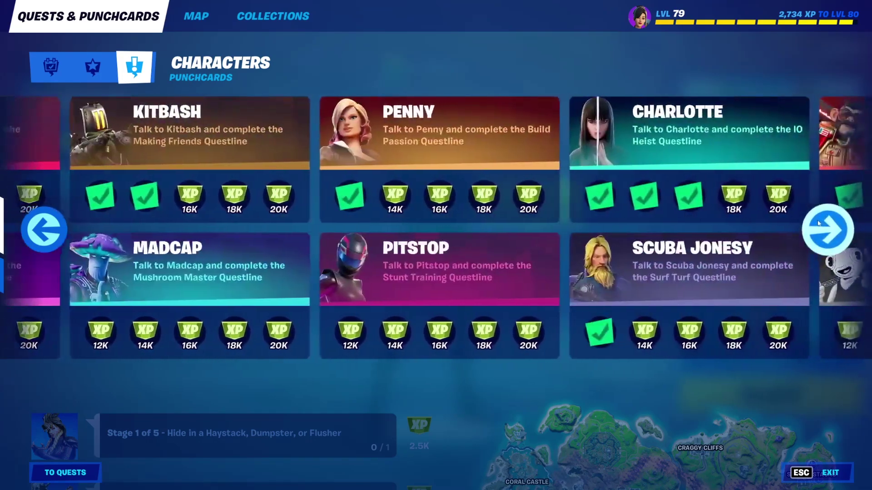
click(818, 225)
click(817, 224)
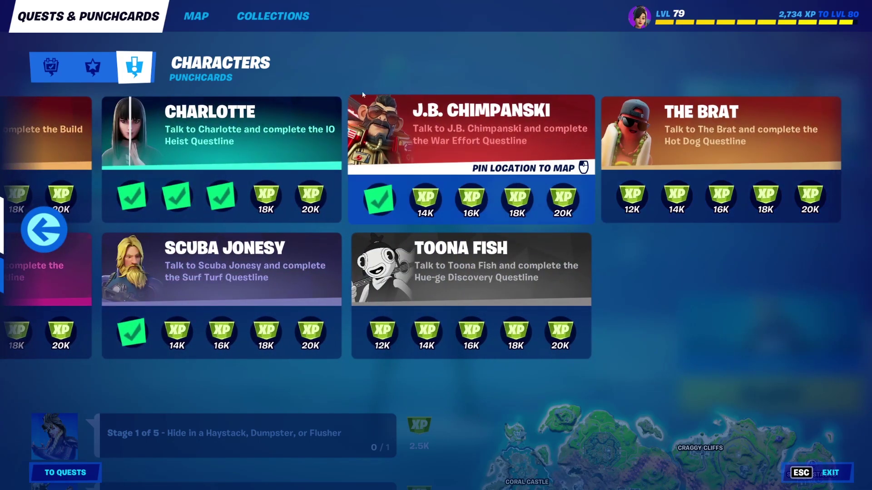